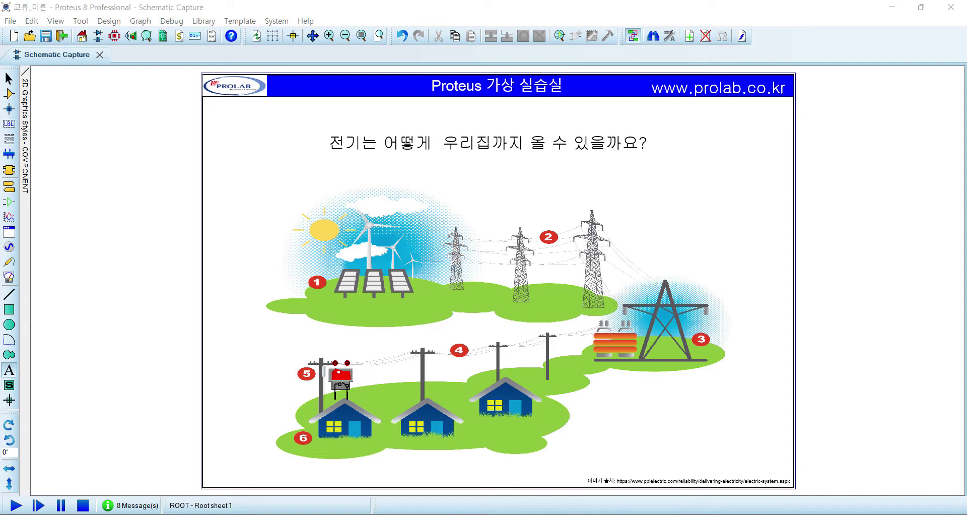
# Step: Run the simulation of the electricity delivery diagram and operate the red transformer component beside the houses
pyautogui.click(18, 505)
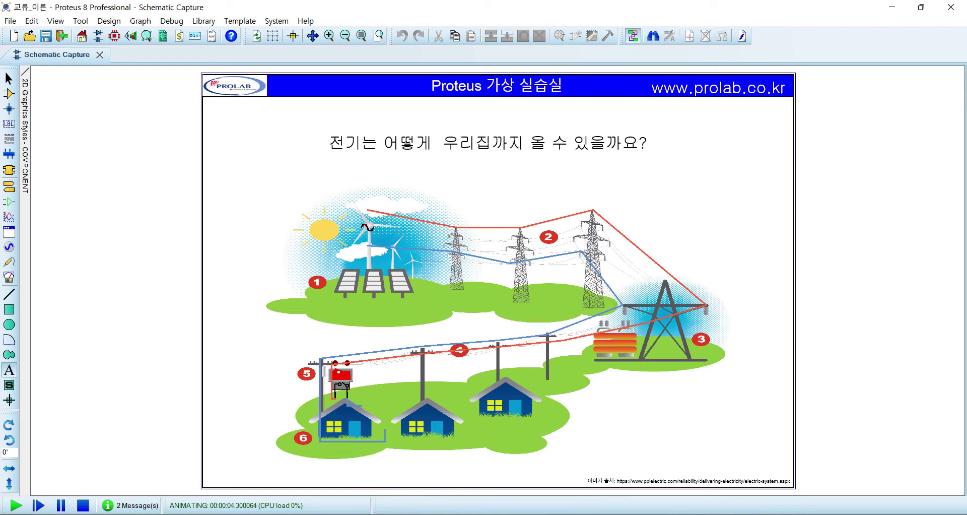
pyautogui.click(341, 378)
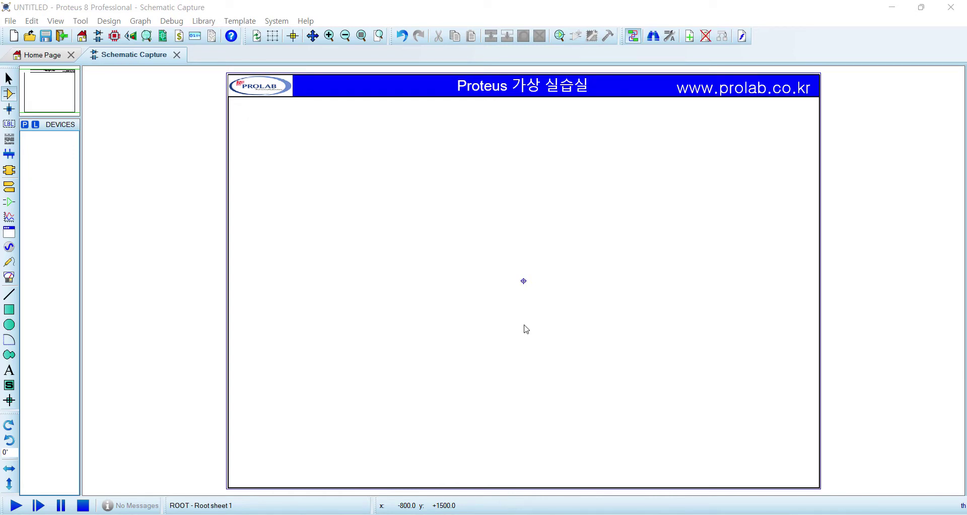
# Step: Search the parts library for "alt" and "lamp" and add the ALTERNATOR and LAMP from the 기본 library to the device list
pyautogui.click(25, 125)
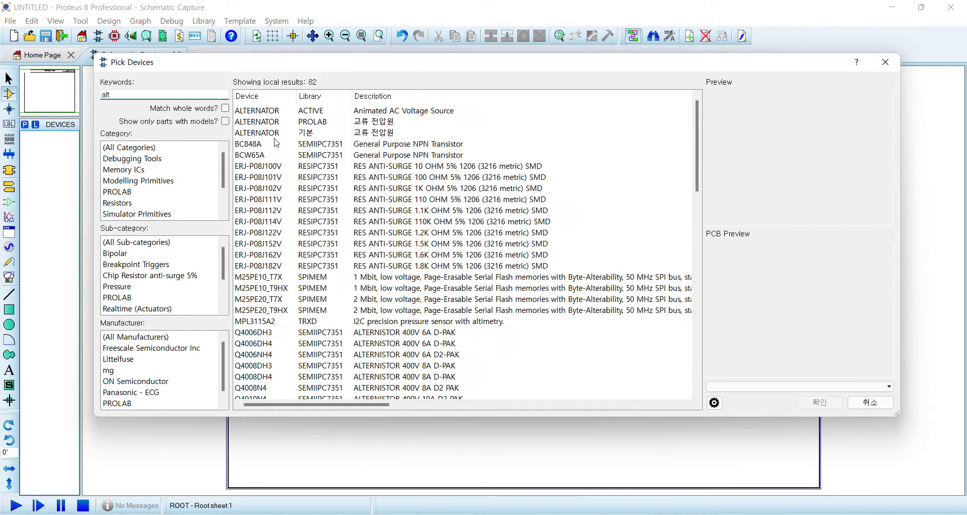
pyautogui.moveTo(271, 137)
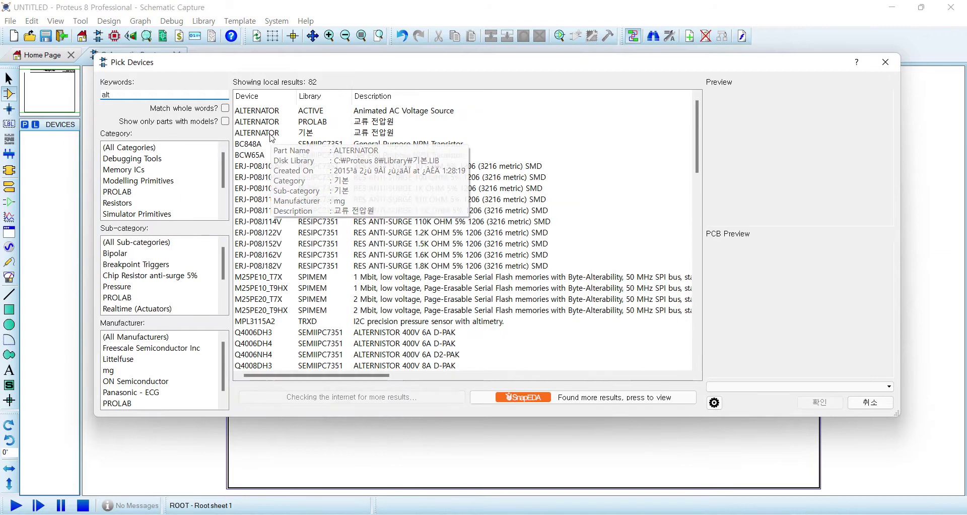
pyautogui.click(272, 133)
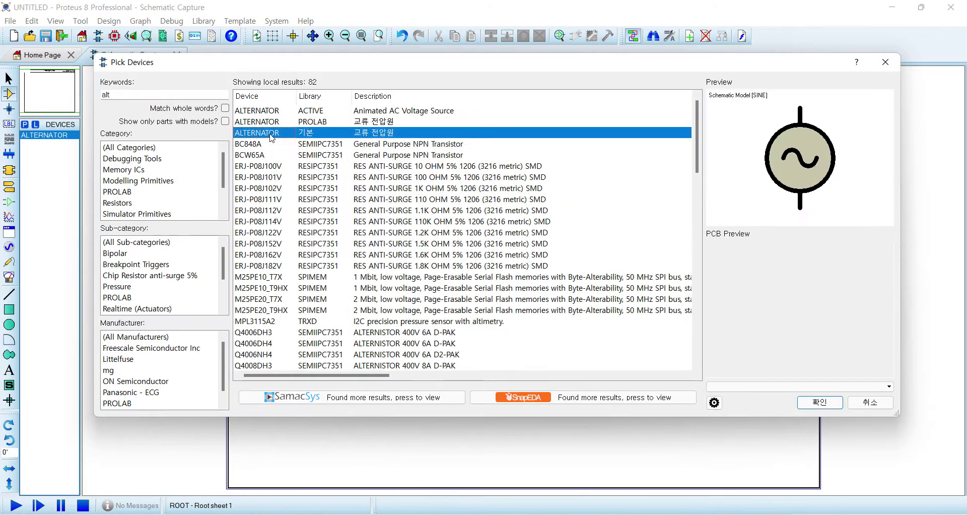
pyautogui.doubleClick(271, 133)
pyautogui.press('BackSpace')
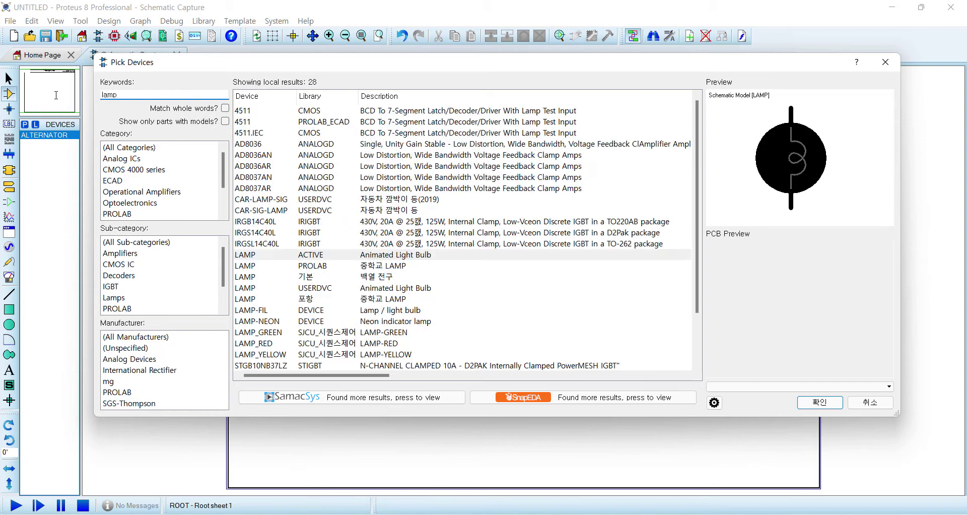
pyautogui.click(250, 277)
pyautogui.doubleClick(251, 277)
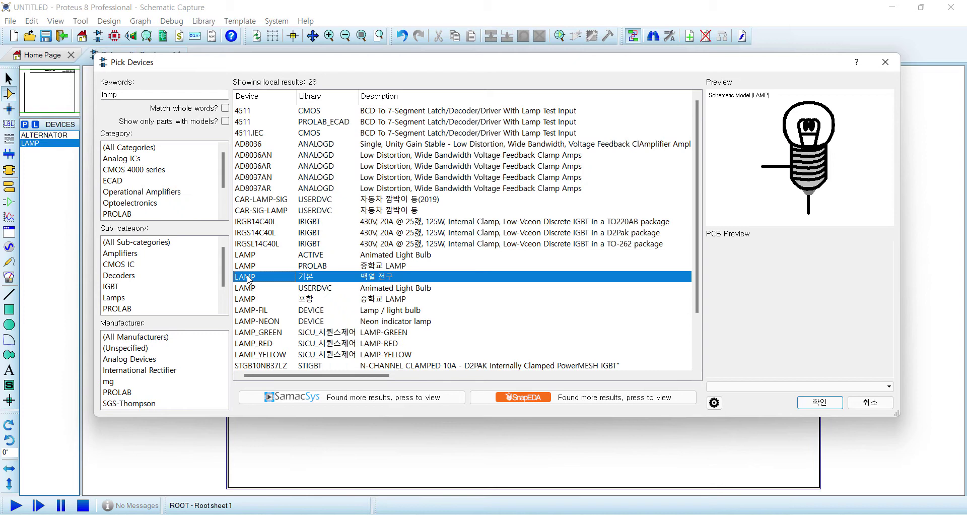
pyautogui.click(817, 401)
# Step: Place an ALTERNATOR in the left part of the sheet and a LAMP above and to the right of it
pyautogui.click(51, 135)
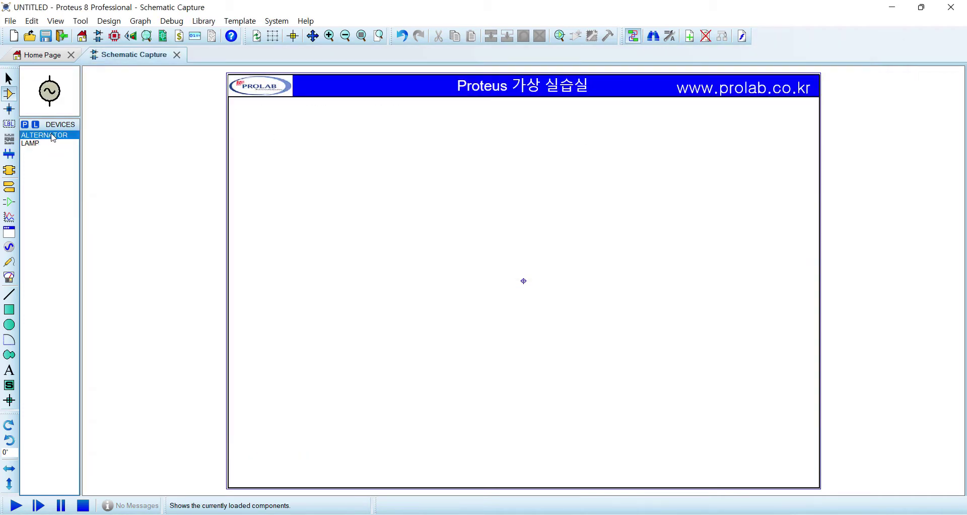
pyautogui.click(310, 310)
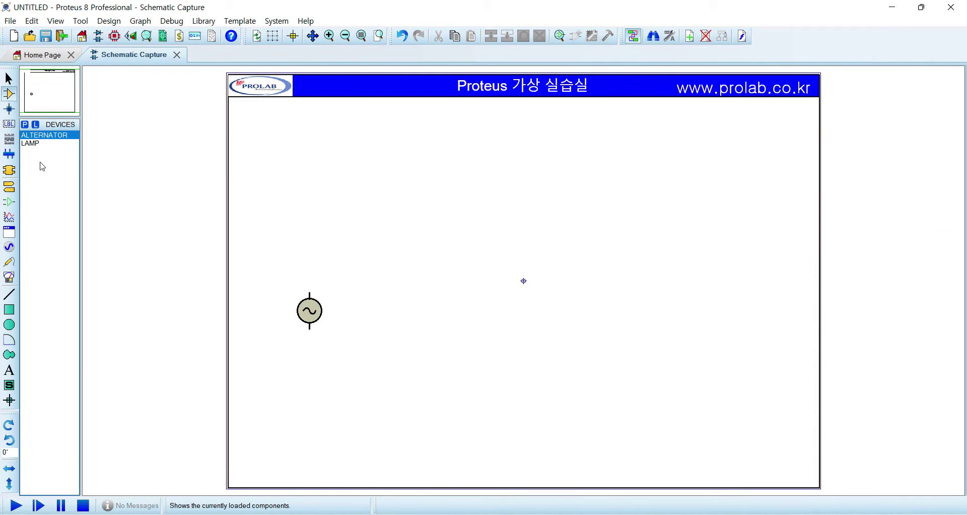
pyautogui.click(27, 143)
pyautogui.click(389, 272)
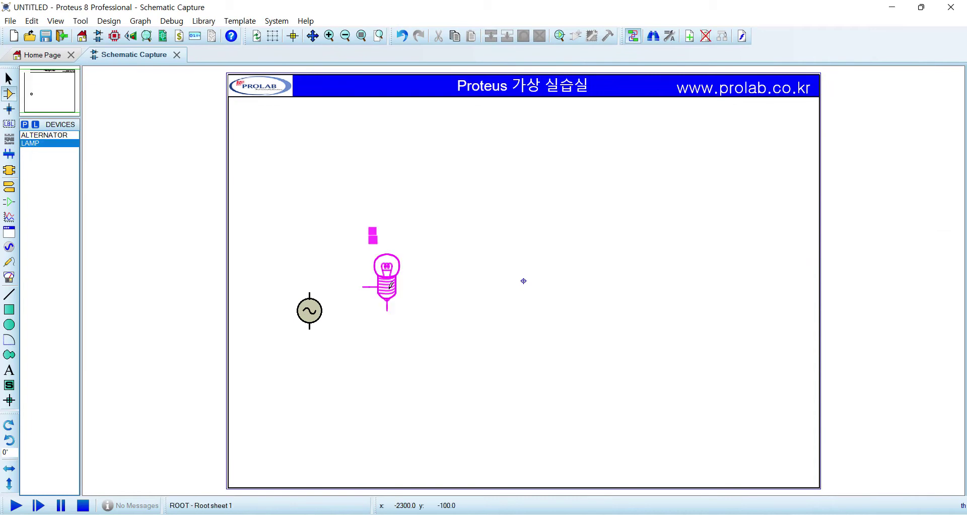
pyautogui.click(404, 275)
# Step: Wire both alternator terminals to the lamp in a closed loop and nudge the alternator slightly down and right
pyautogui.click(381, 280)
pyautogui.click(309, 295)
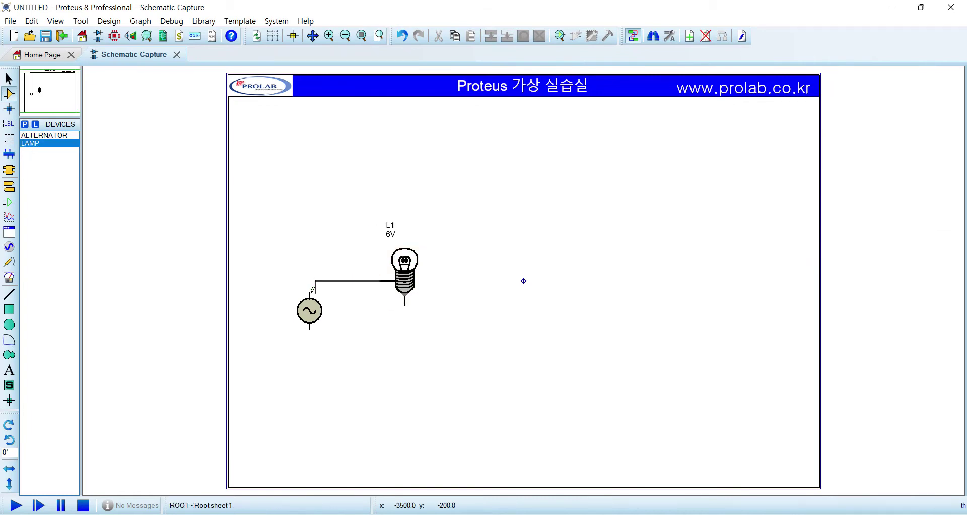
pyautogui.click(309, 327)
pyautogui.click(309, 375)
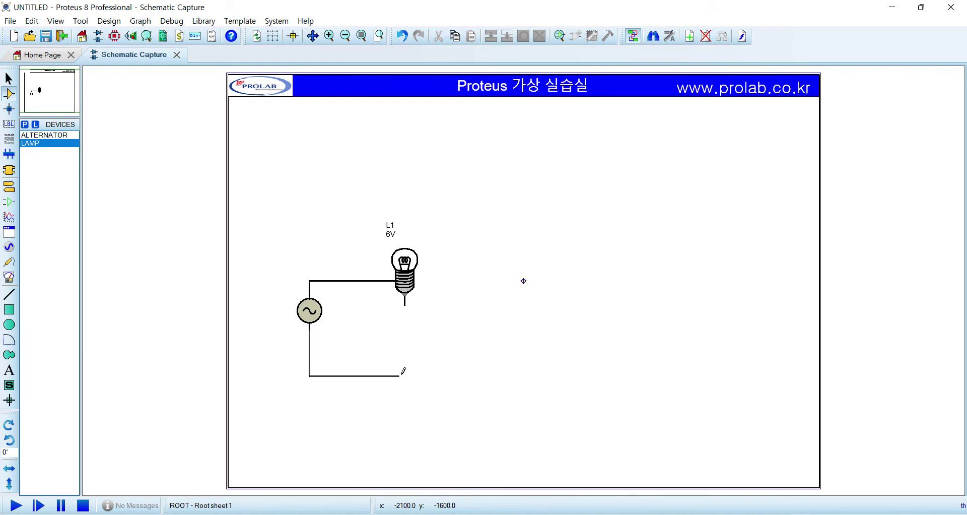
pyautogui.click(405, 304)
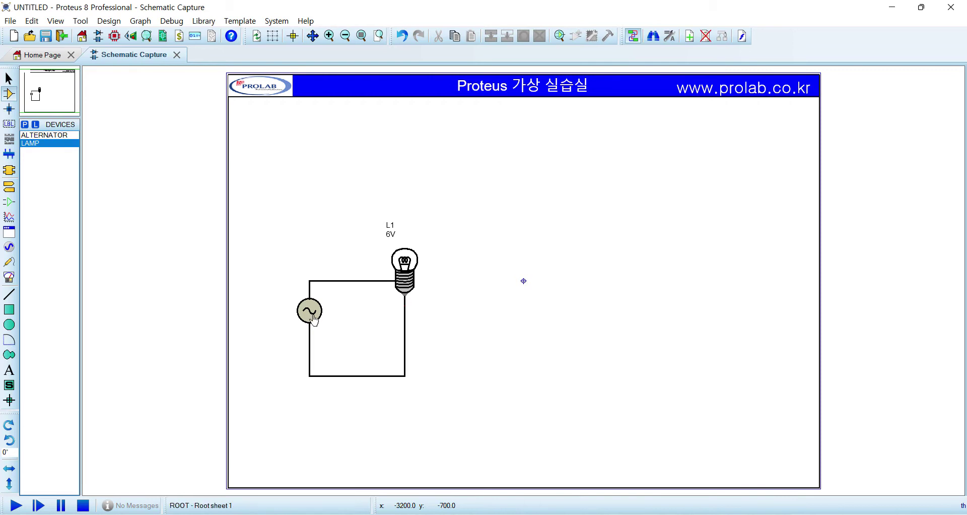
pyautogui.moveTo(312, 322)
pyautogui.mouseDown()
pyautogui.moveTo(318, 346)
pyautogui.moveTo(318, 334)
pyautogui.mouseUp()
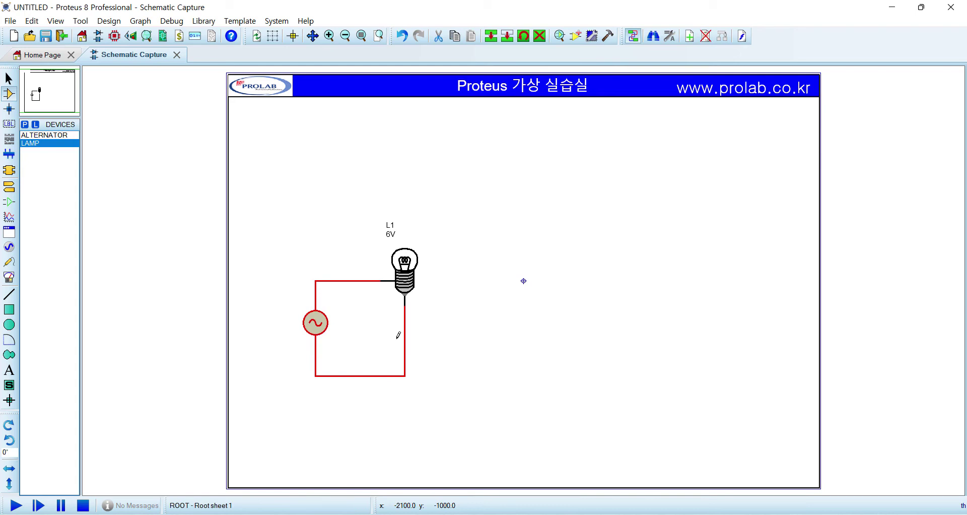
pyautogui.click(458, 339)
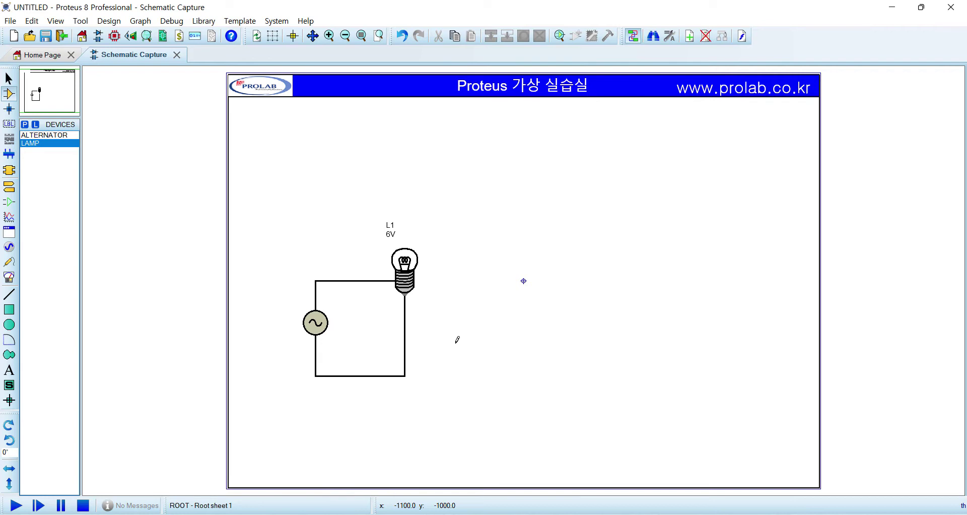
# Step: Set the alternator's amplitude and frequency properties to Show All
pyautogui.doubleClick(314, 321)
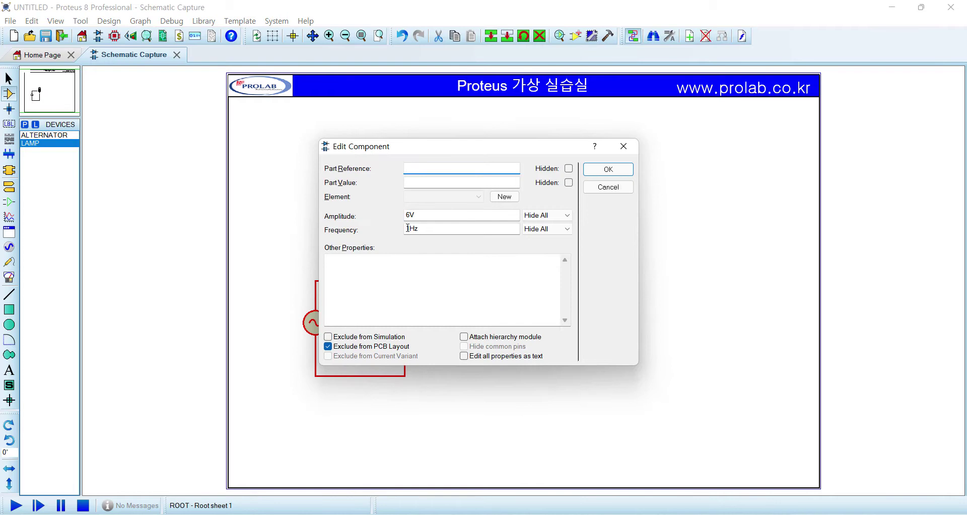
pyautogui.click(560, 215)
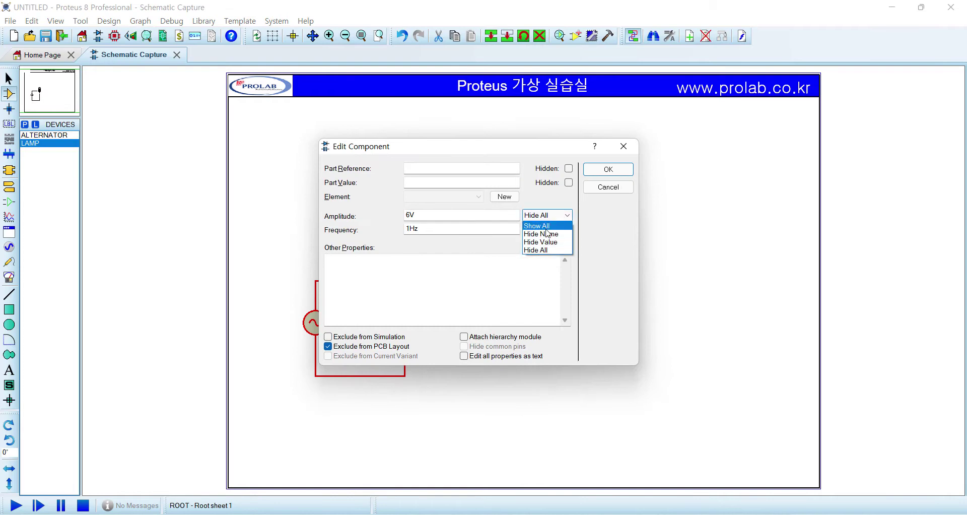
pyautogui.click(547, 231)
pyautogui.click(547, 229)
pyautogui.click(546, 237)
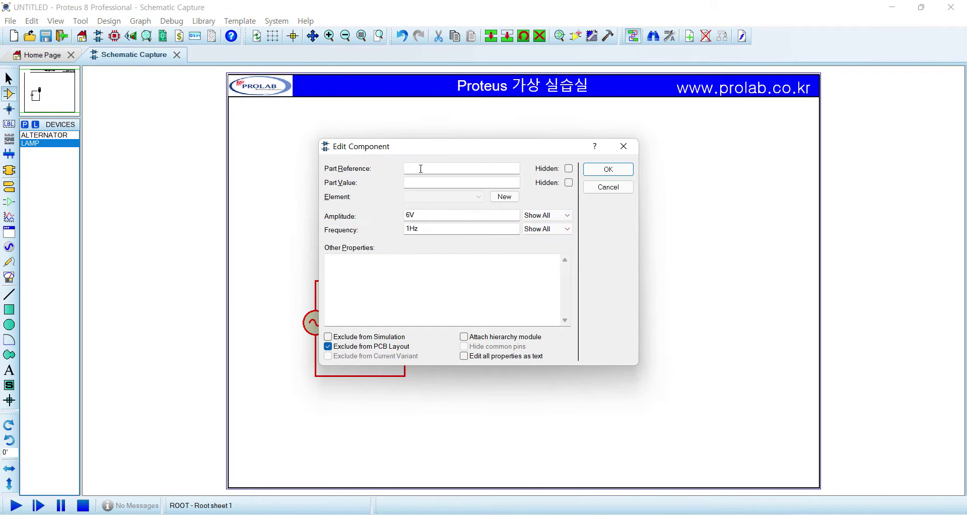
# Step: Give the alternator the part reference AC1 and the part value 교류전원
pyautogui.click(426, 169)
pyautogui.write('AC1')
pyautogui.click(443, 183)
pyautogui.write('ㅁ')
pyautogui.write('류전원')
pyautogui.click(610, 171)
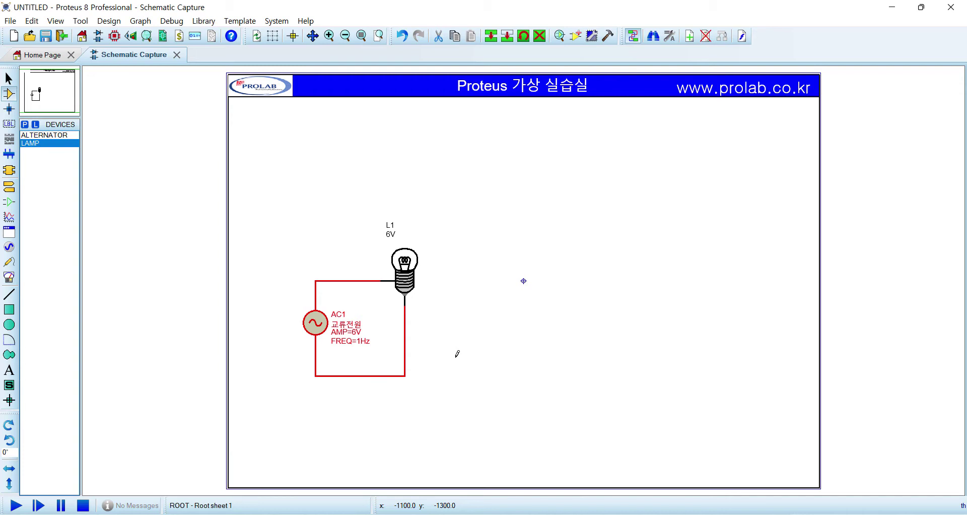
pyautogui.click(457, 353)
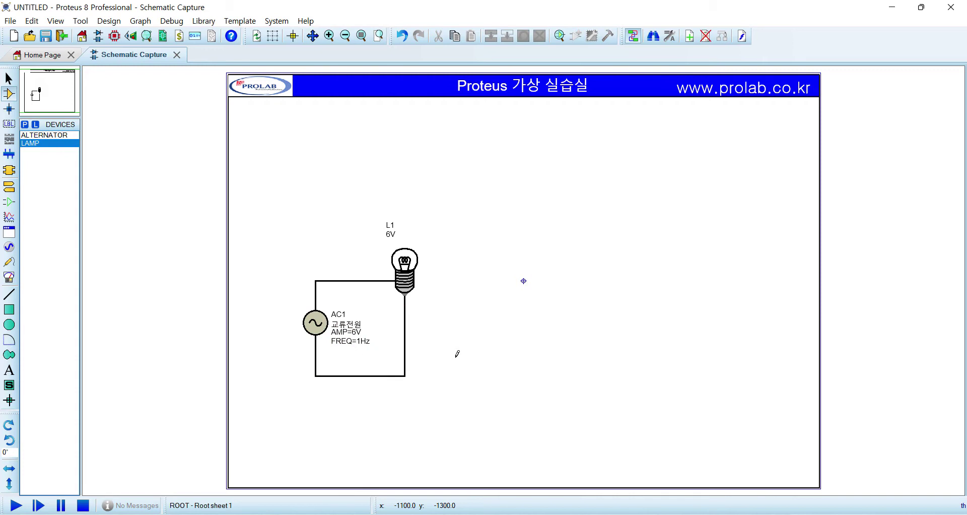
# Step: Run the simulation to observe the lamp and current flow with the AC1 source, and stop it
pyautogui.click(15, 505)
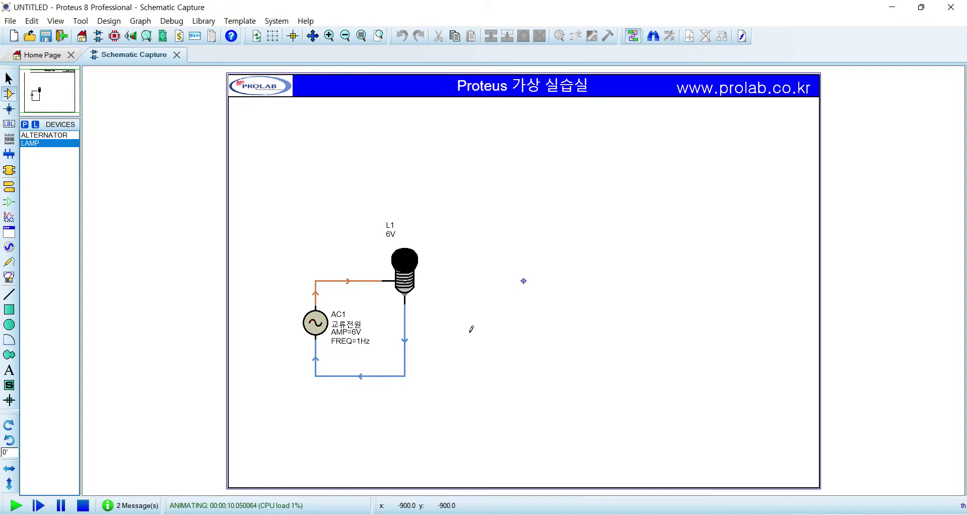
pyautogui.click(83, 505)
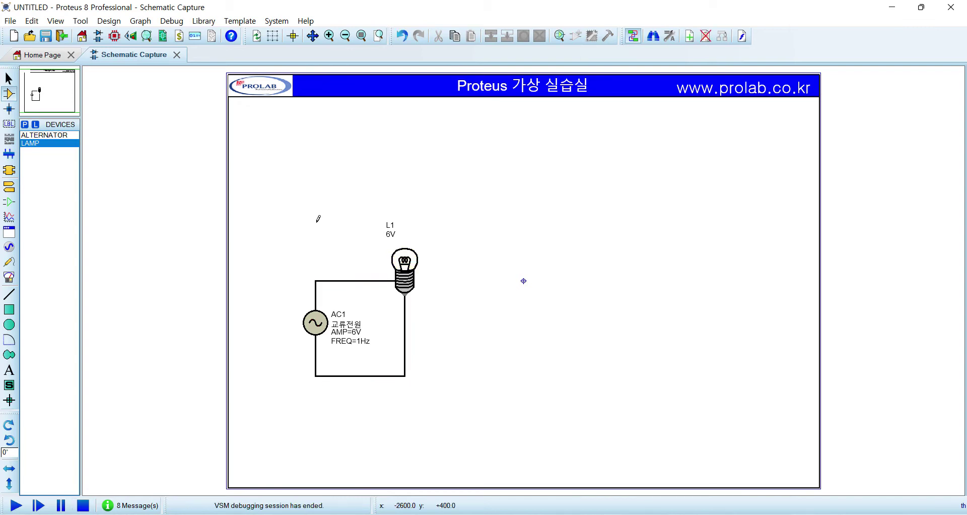
# Step: Copy the whole alternator and lamp circuit and place one duplicate to its right
pyautogui.moveTo(285, 197); pyautogui.dragTo(464, 435)
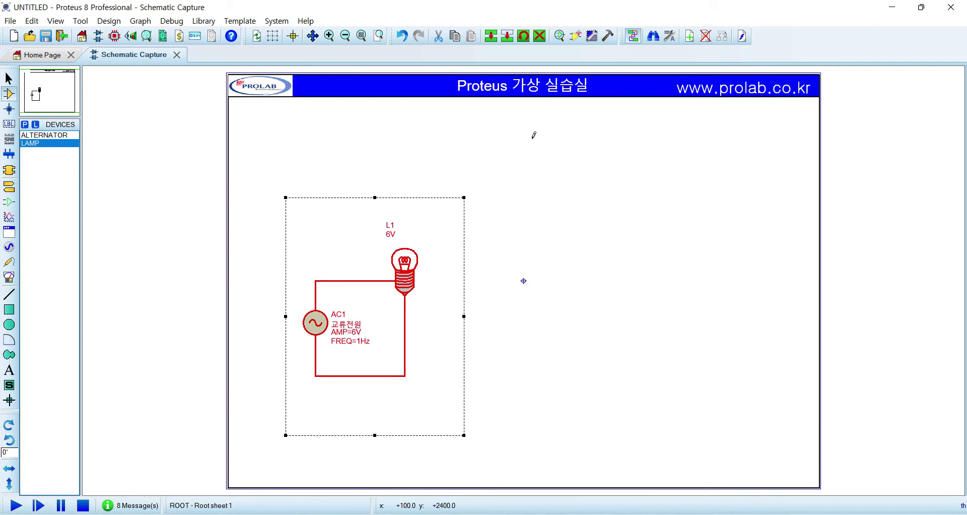
pyautogui.click(491, 36)
pyautogui.click(702, 440)
pyautogui.rightClick(705, 361)
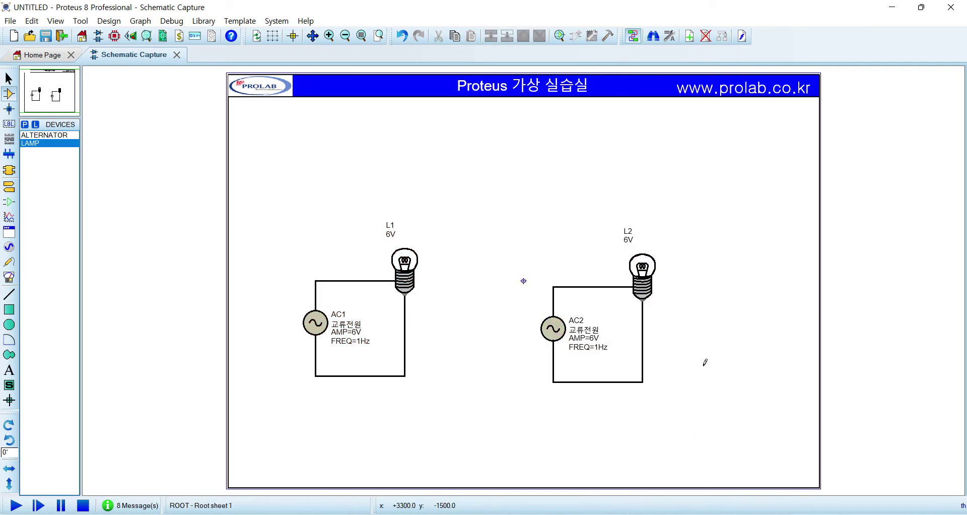
# Step: Set the frequency of the duplicated alternator AC2 to 60 Hz
pyautogui.doubleClick(556, 335)
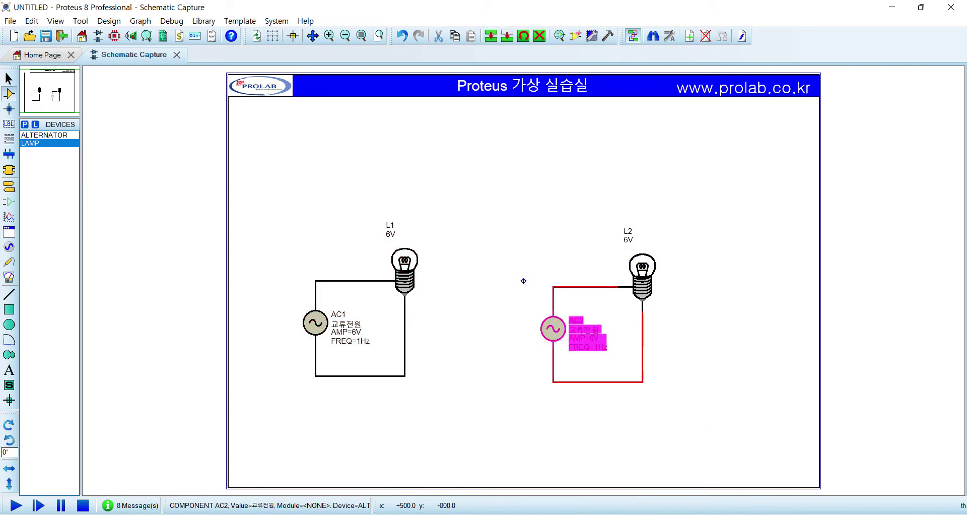
pyautogui.moveTo(409, 227); pyautogui.dragTo(375, 237)
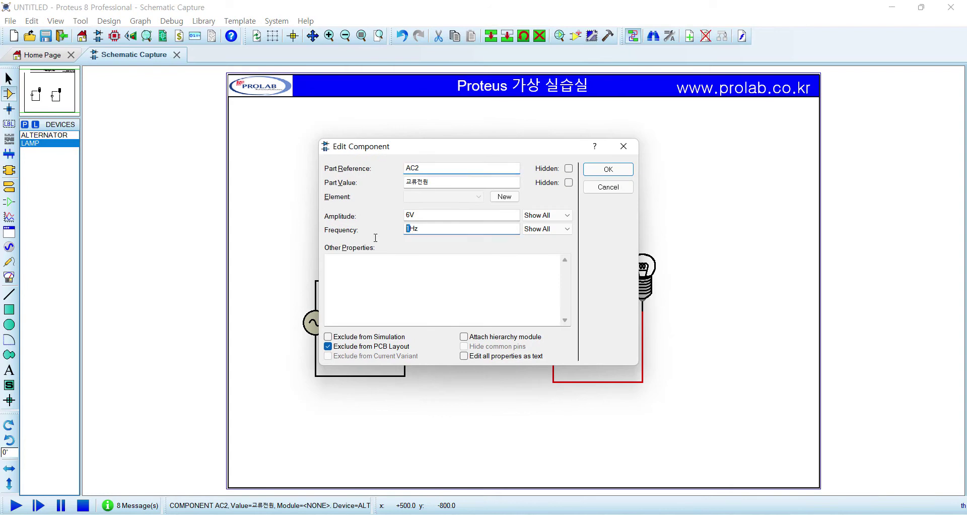
pyautogui.write('60')
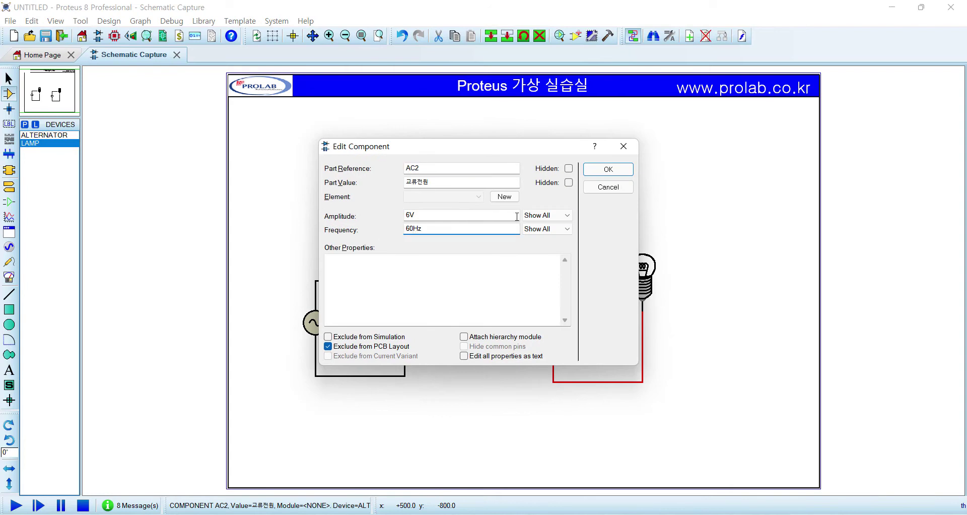
pyautogui.click(608, 170)
pyautogui.click(505, 361)
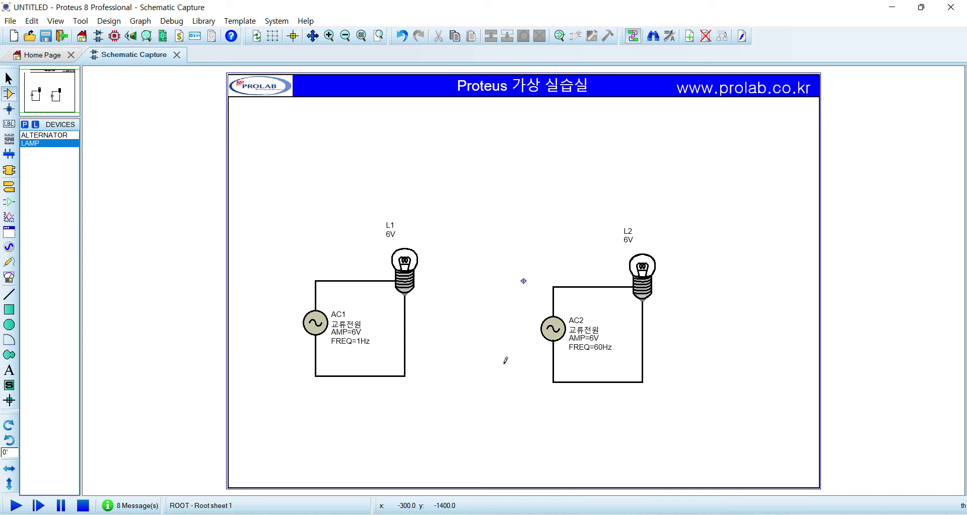
# Step: Run the simulation to compare the lamps in the AC1 and AC2 circuits, and stop it
pyautogui.click(16, 505)
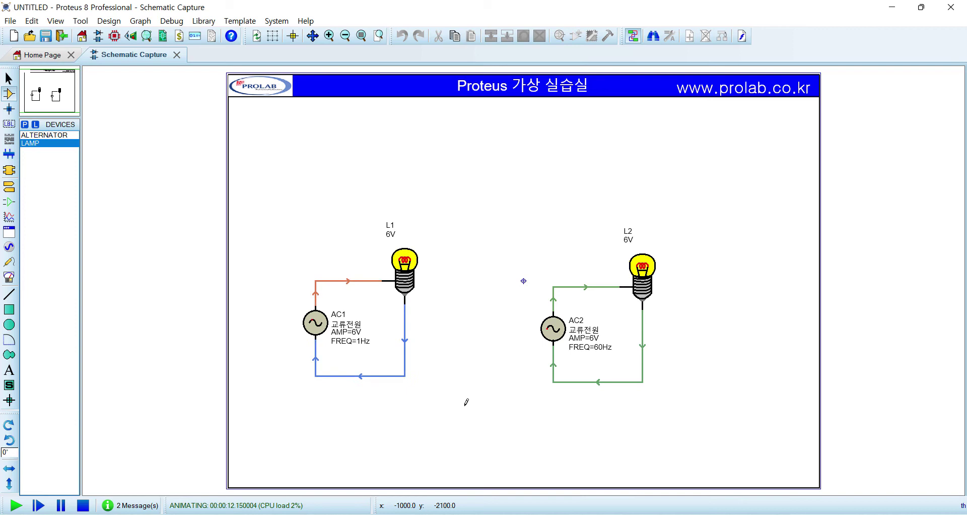
pyautogui.click(84, 506)
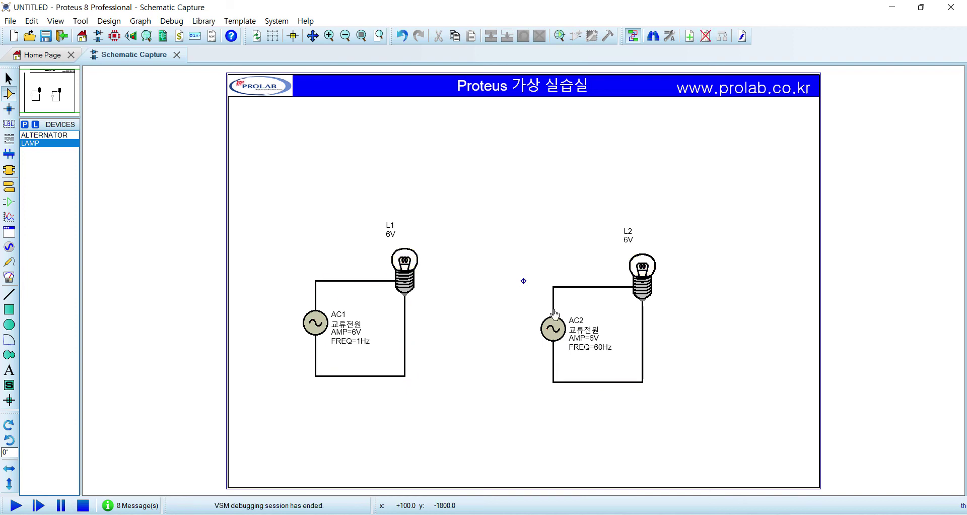
# Step: Set the frequency of alternator AC2 to 6 Hz
pyautogui.hotkey('ctrl', 'e')
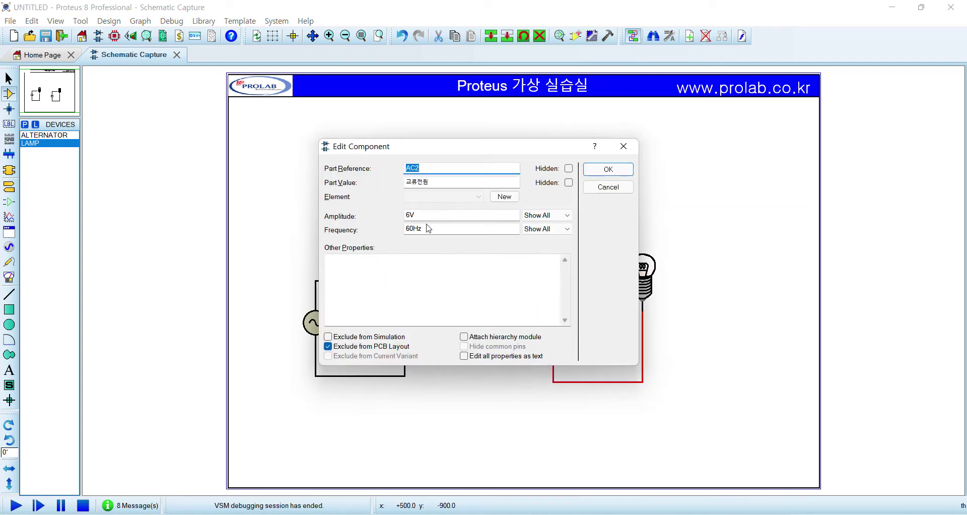
pyautogui.click(410, 229)
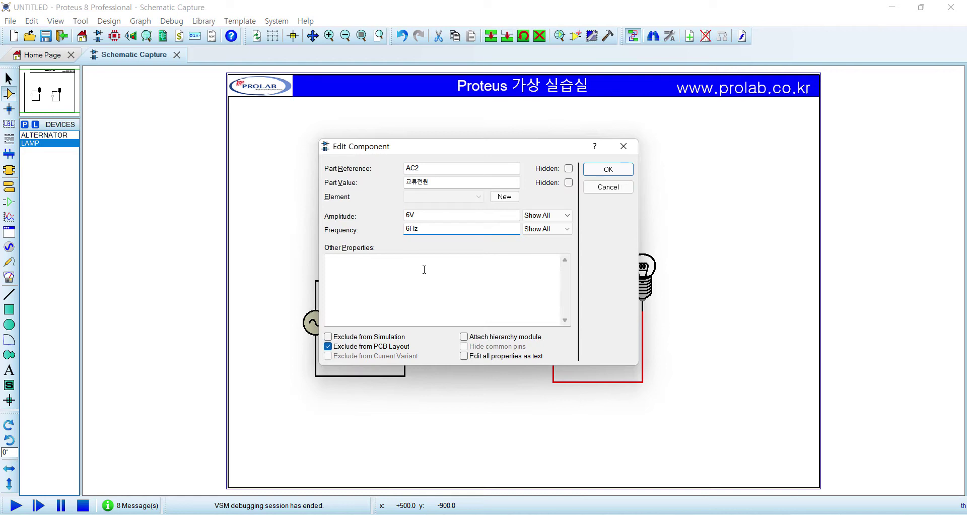
pyautogui.click(505, 331)
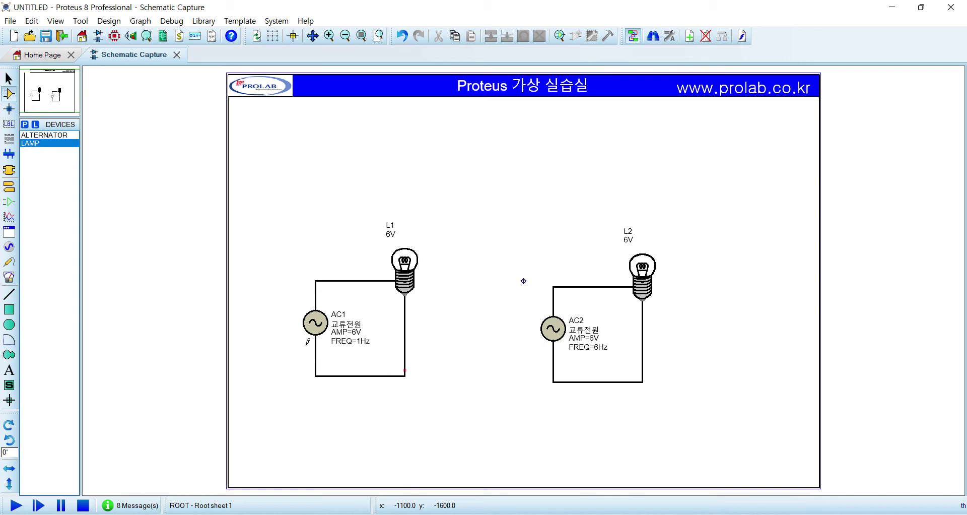
# Step: Place an OSCILLOSCOPE instrument above the AC2 circuit in the upper right of the sheet
pyautogui.click(8, 278)
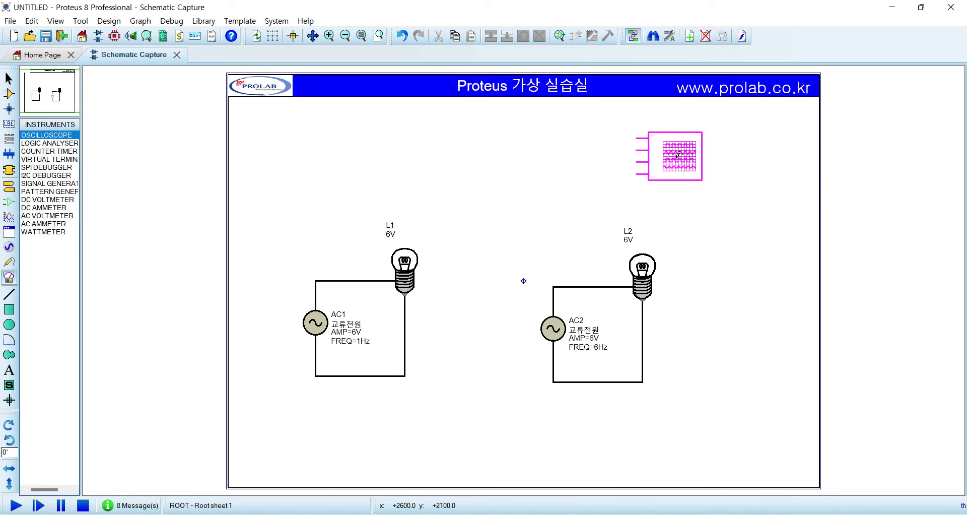
pyautogui.click(705, 161)
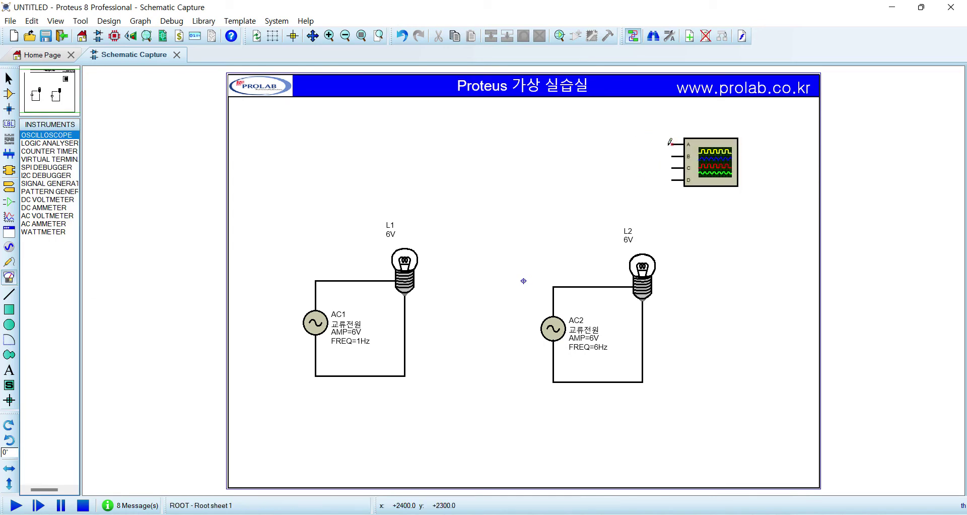
# Step: Wire oscilloscope channel A to the upper node of the AC1 circuit and channel B to the upper node of the AC2 circuit
pyautogui.click(671, 144)
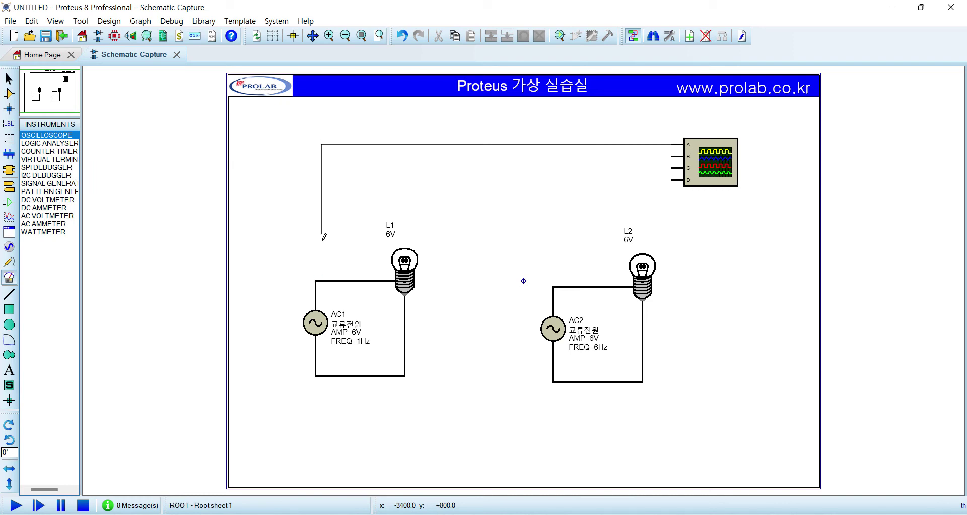
pyautogui.click(315, 280)
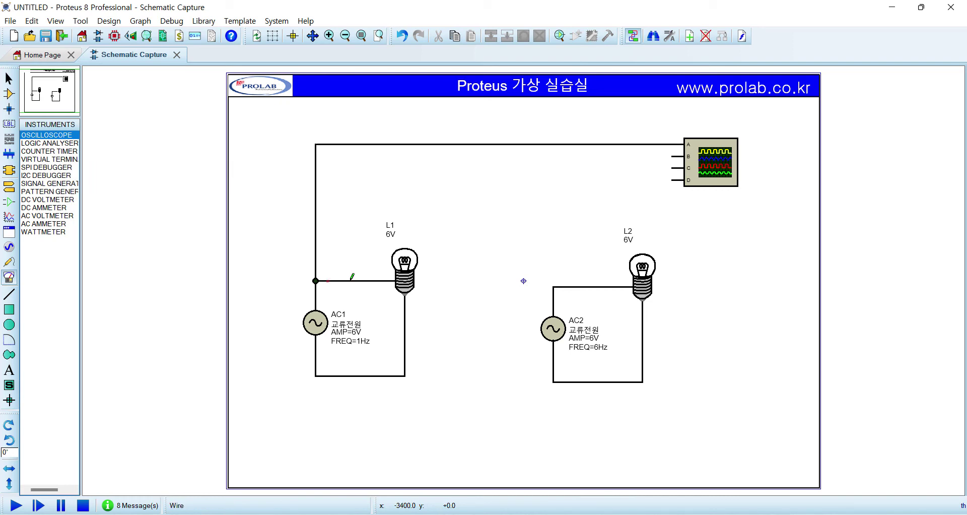
pyautogui.click(672, 156)
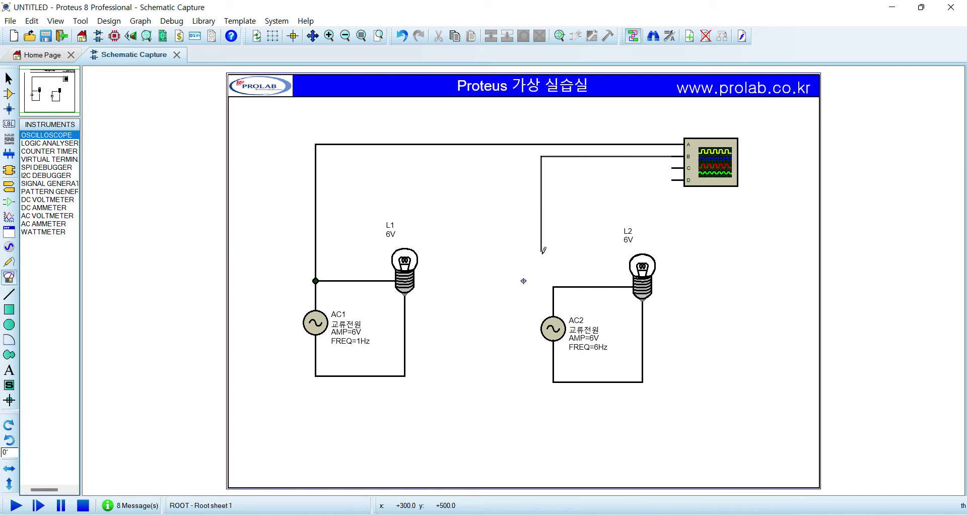
pyautogui.click(553, 287)
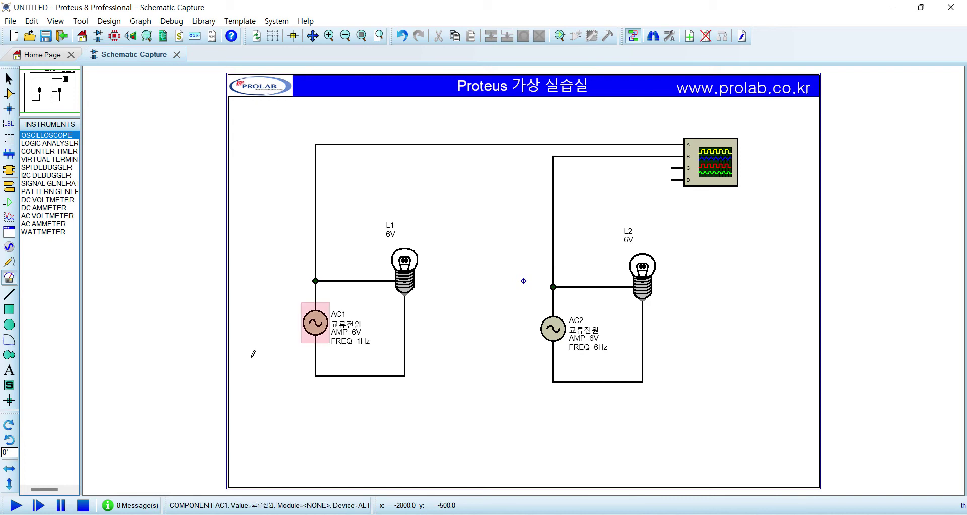
# Step: Run the simulation and arrange the view and Digital Oscilloscope window so both lamp circuits are unobstructed
pyautogui.click(18, 506)
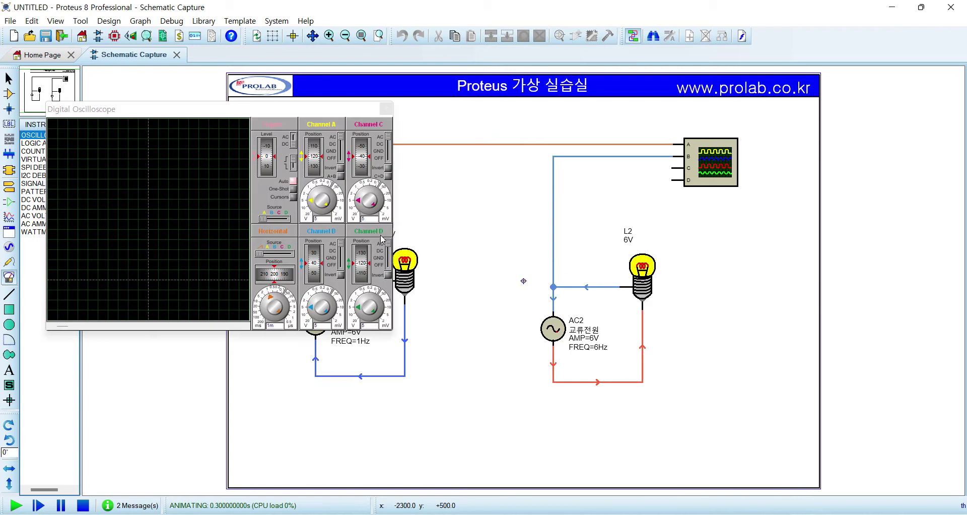
pyautogui.moveTo(503, 315); pyautogui.dragTo(333, 331)
pyautogui.moveTo(262, 122); pyautogui.dragTo(734, 228)
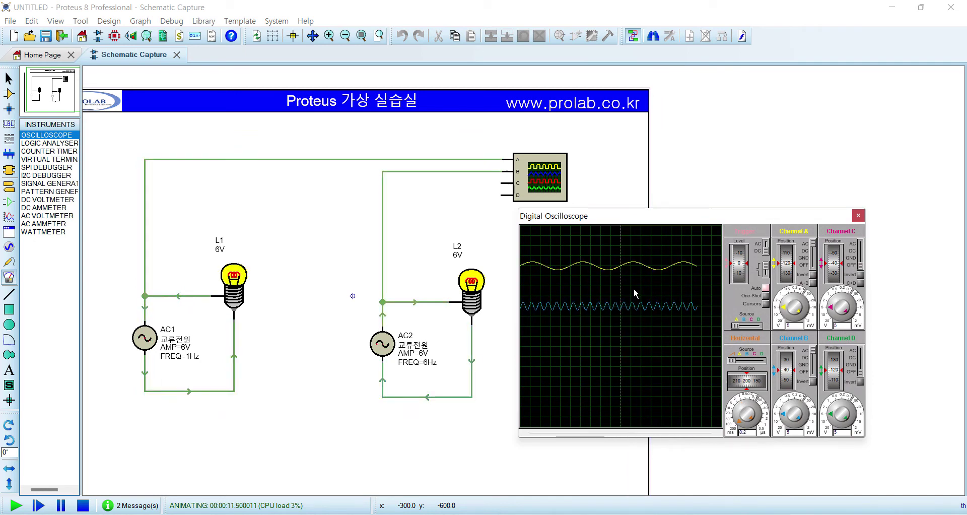
# Step: Set oscilloscope channels A and B to 1 V per division and the horizontal timebase to 0.1 s
pyautogui.click(789, 309)
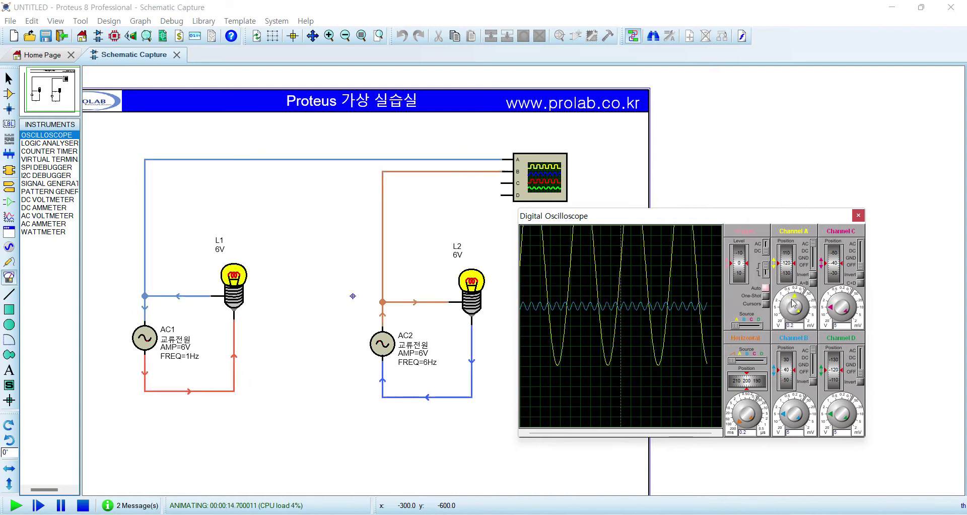
pyautogui.click(780, 302)
pyautogui.click(787, 298)
pyautogui.click(785, 407)
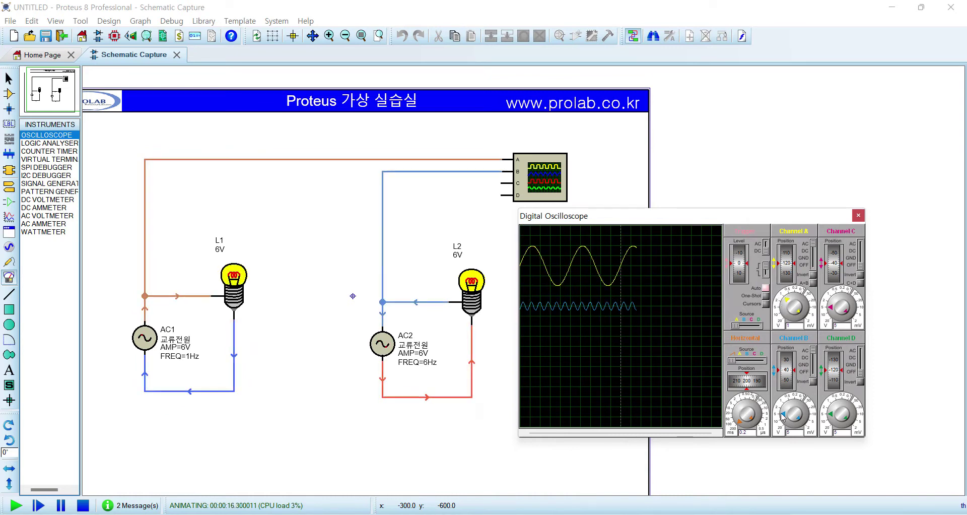
pyautogui.scroll(1, 606, 295)
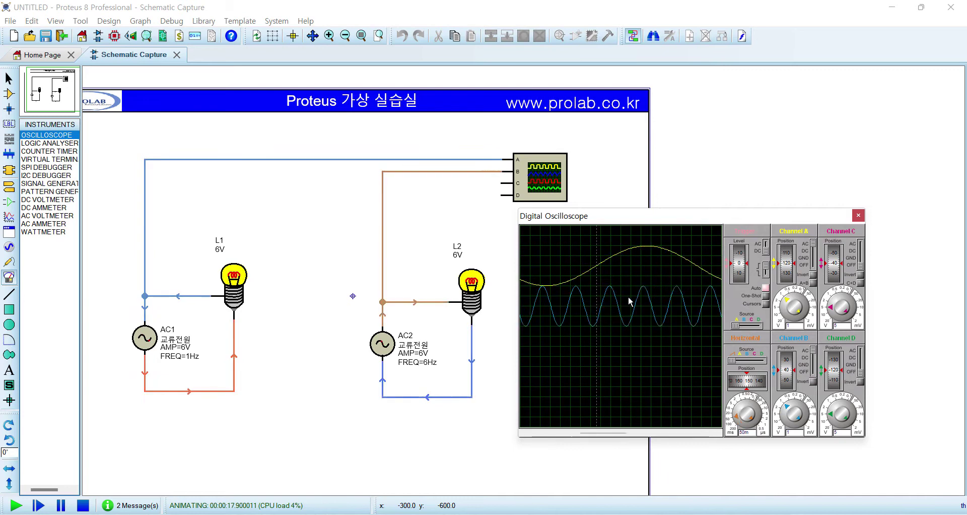
# Step: Shift the channel A and channel B traces lower on the oscilloscope display, keeping the two waveforms apart
pyautogui.moveTo(784, 266); pyautogui.dragTo(790, 271)
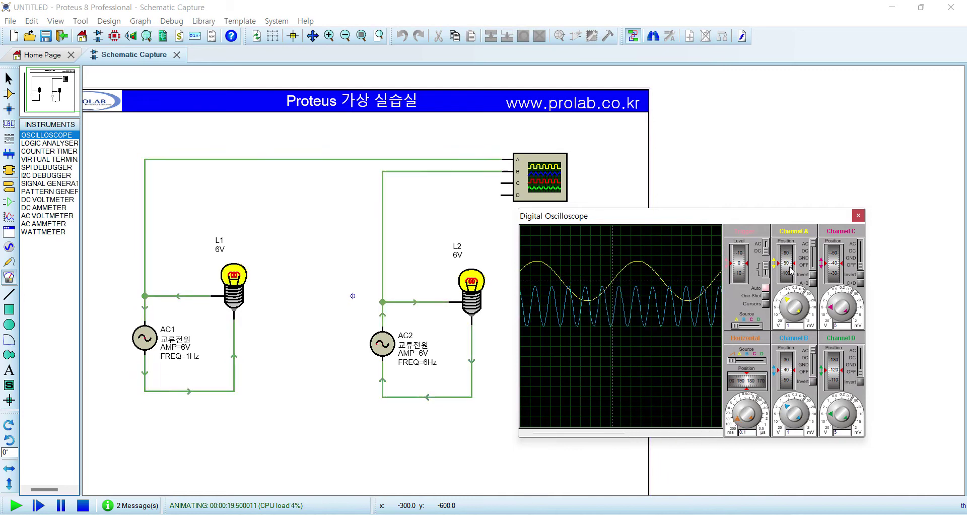
pyautogui.moveTo(790, 355); pyautogui.dragTo(790, 383)
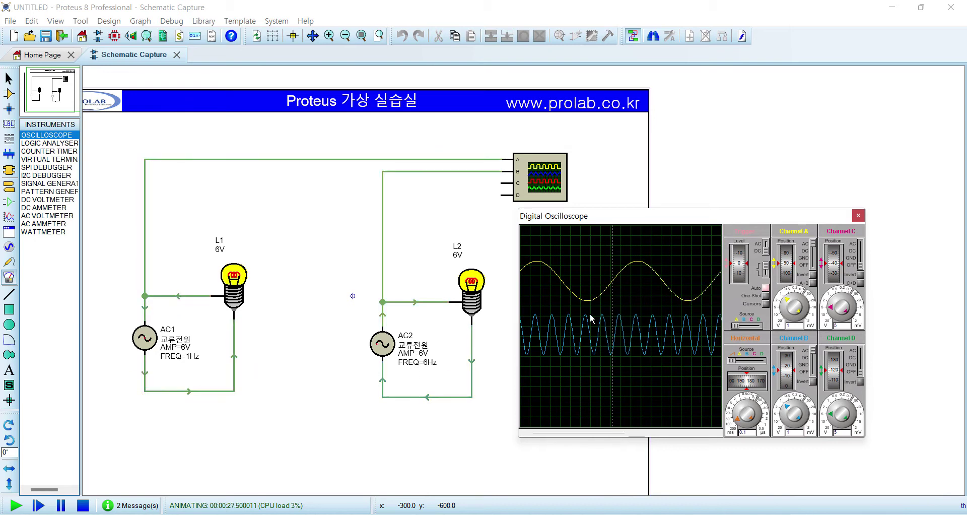
# Step: Measure the period of the displayed waveforms with the oscilloscope cursors, and stop the simulation
pyautogui.click(765, 304)
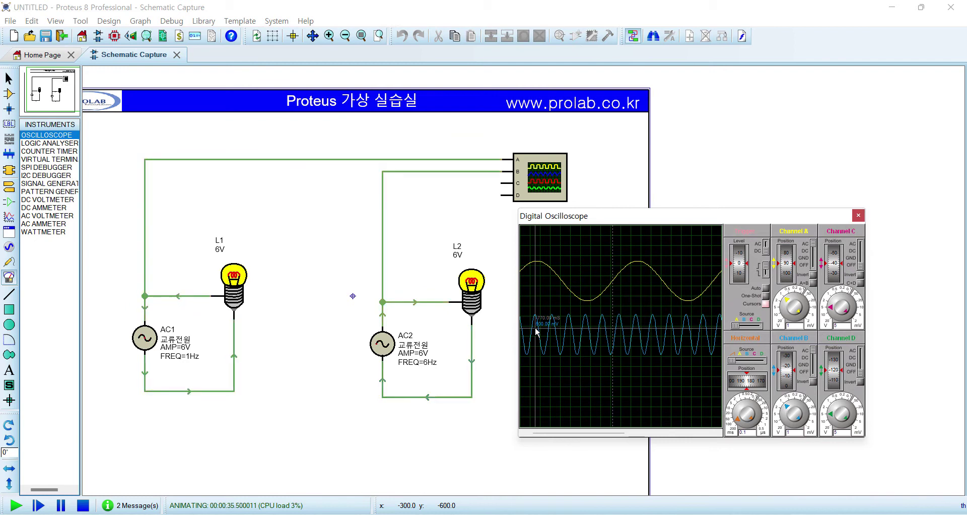
pyautogui.click(636, 324)
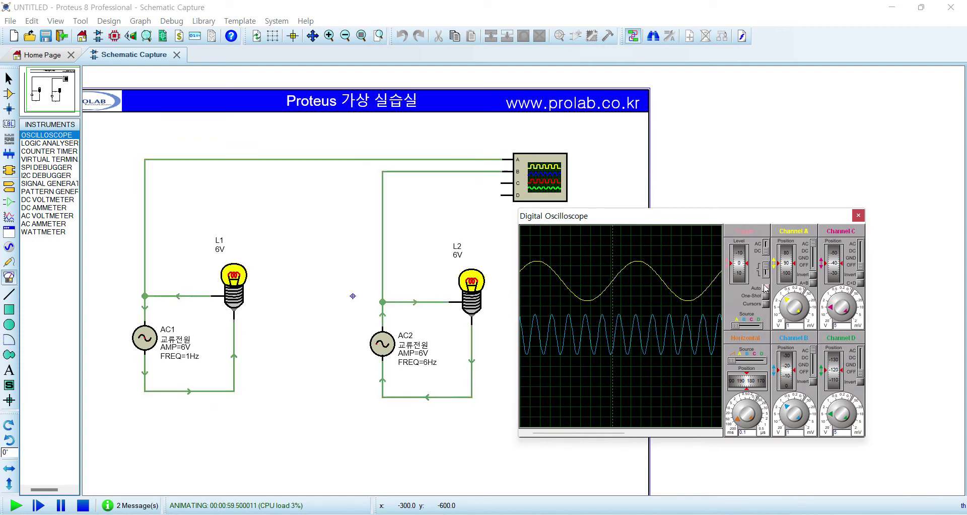
pyautogui.click(83, 505)
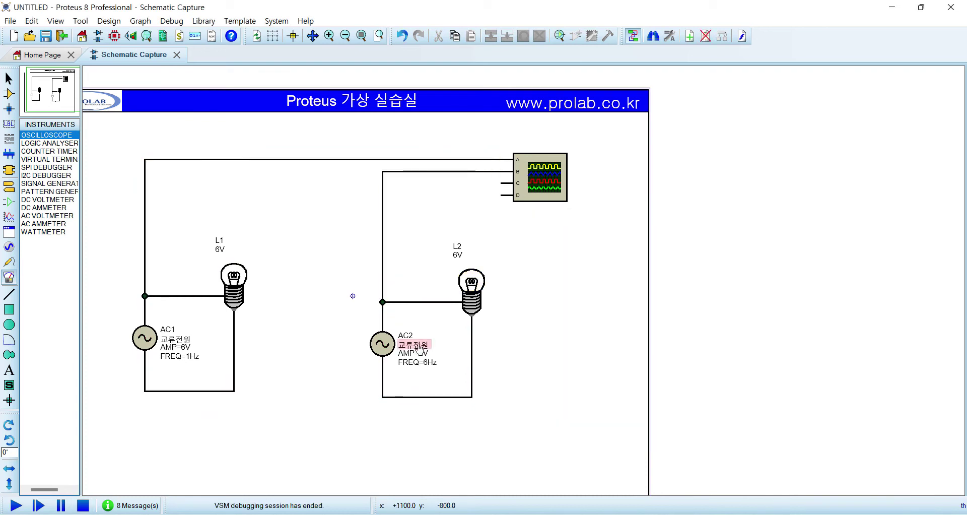
# Step: Set the frequency of alternator AC2 to 60 Hz and run the simulation
pyautogui.doubleClick(384, 344)
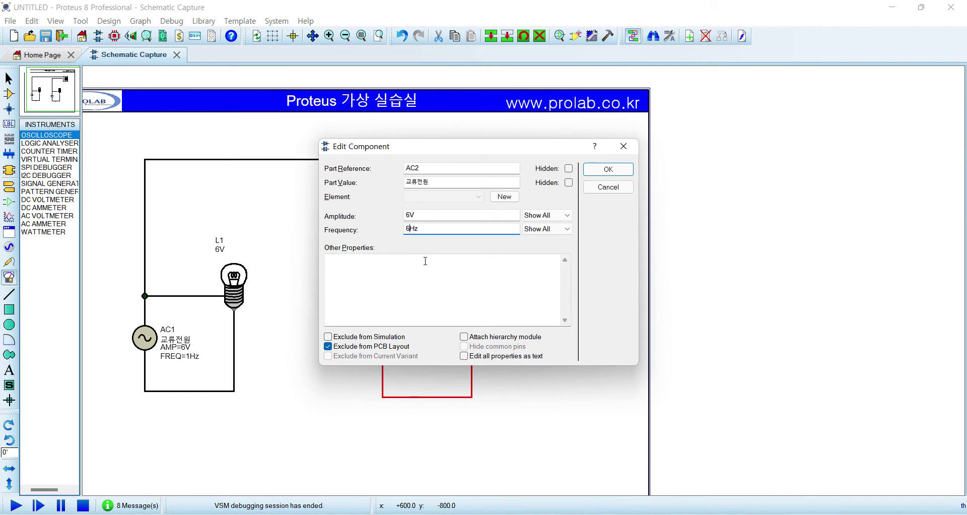
pyautogui.click(607, 169)
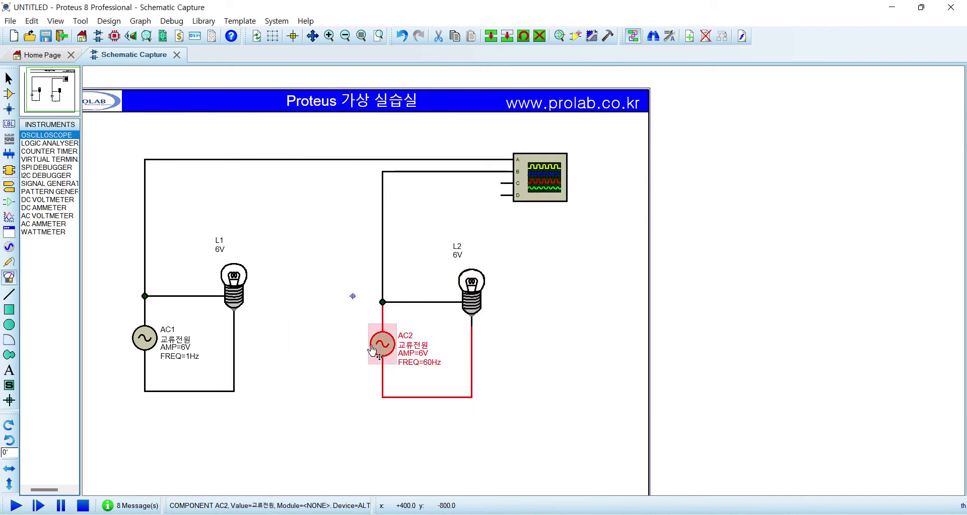
pyautogui.click(16, 505)
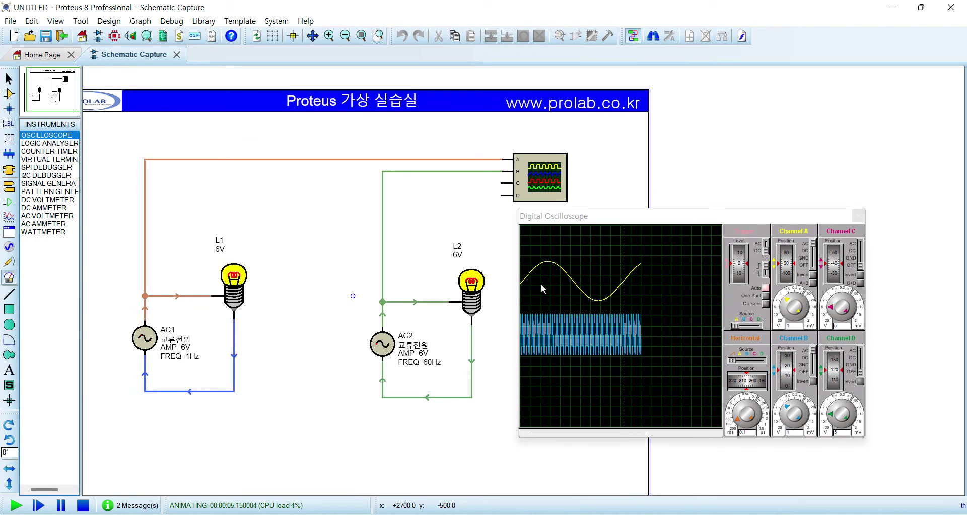
# Step: Capture the traces in One-Shot mode, measure channel A's period with cursors, and return the oscilloscope to Auto triggering
pyautogui.moveTo(735, 325)
pyautogui.mouseDown()
pyautogui.moveTo(750, 325)
pyautogui.moveTo(735, 325)
pyautogui.mouseUp()
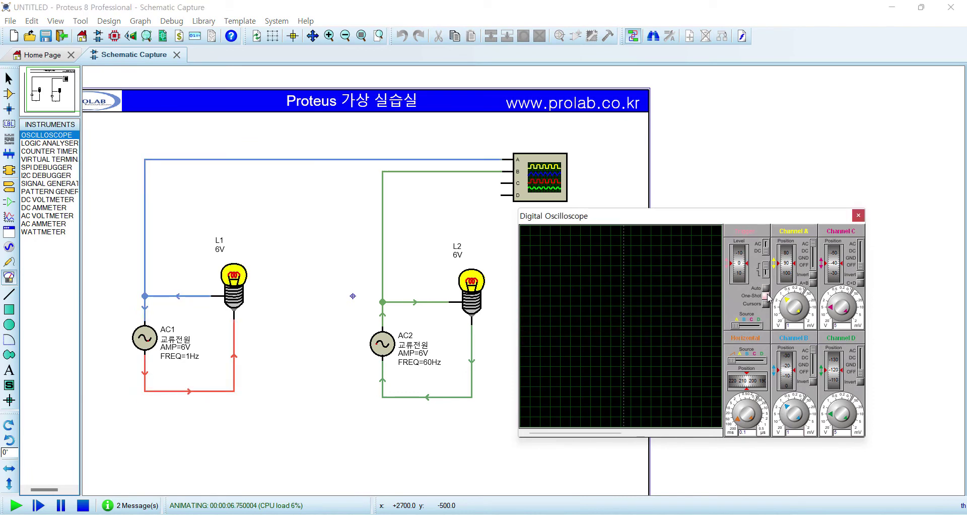
pyautogui.click(765, 303)
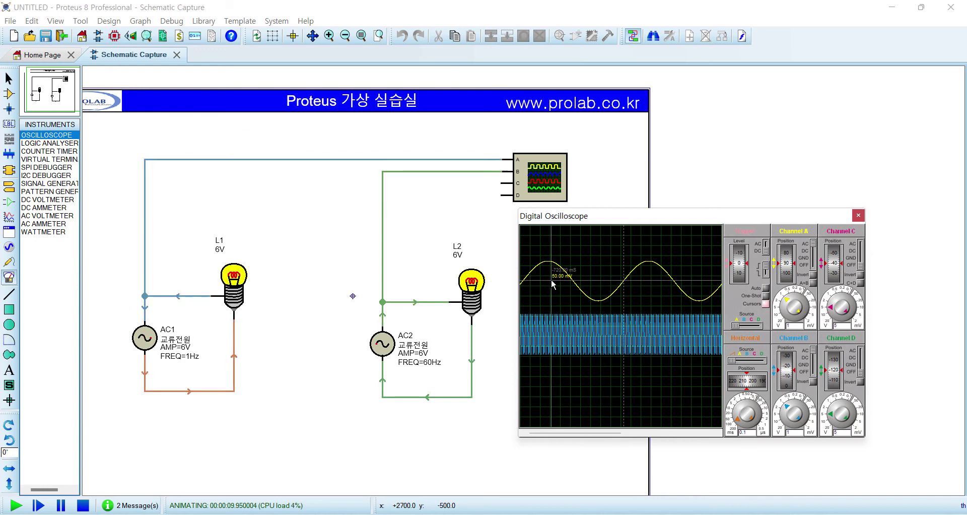
pyautogui.moveTo(551, 280); pyautogui.dragTo(651, 281)
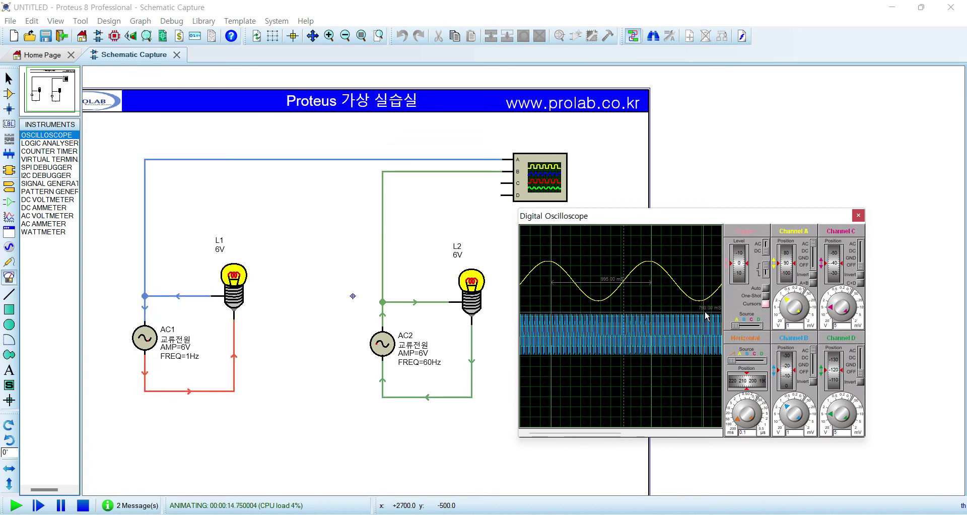
pyautogui.click(765, 303)
pyautogui.click(766, 288)
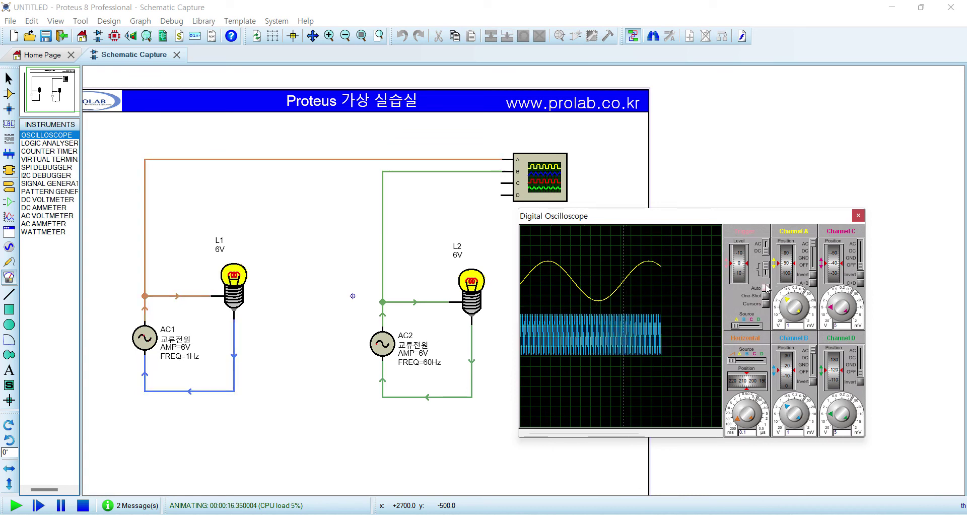